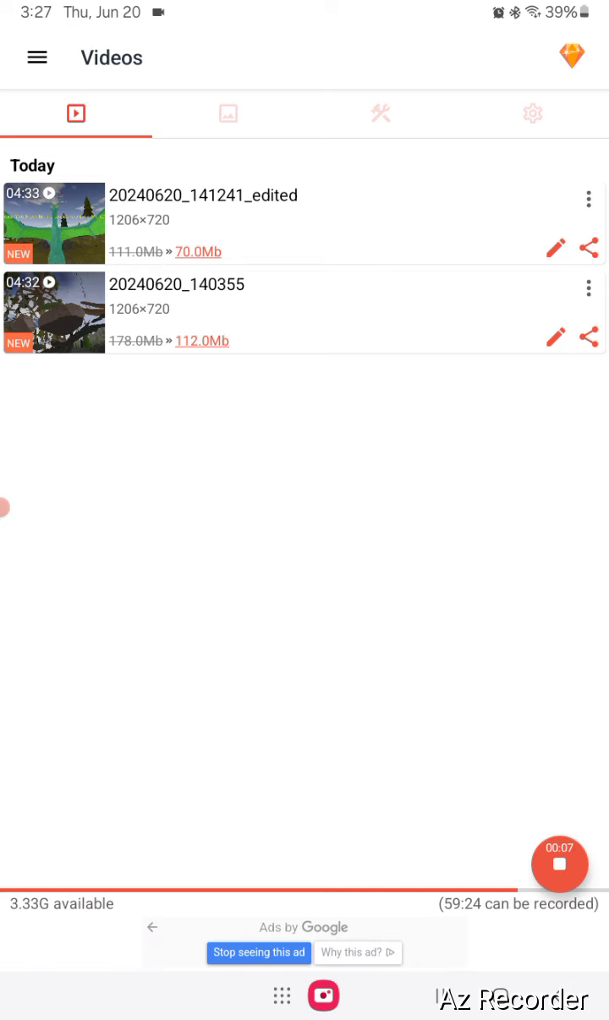
Step: Load the 4:33 dragon gameplay recording from the Videos list into the video editor
click(305, 222)
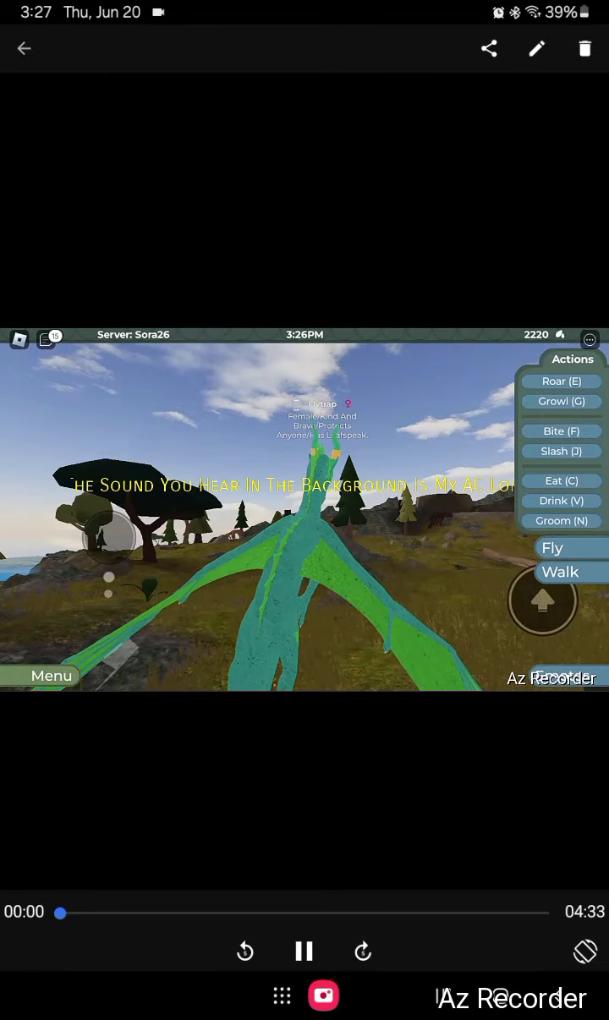
click(303, 952)
click(538, 48)
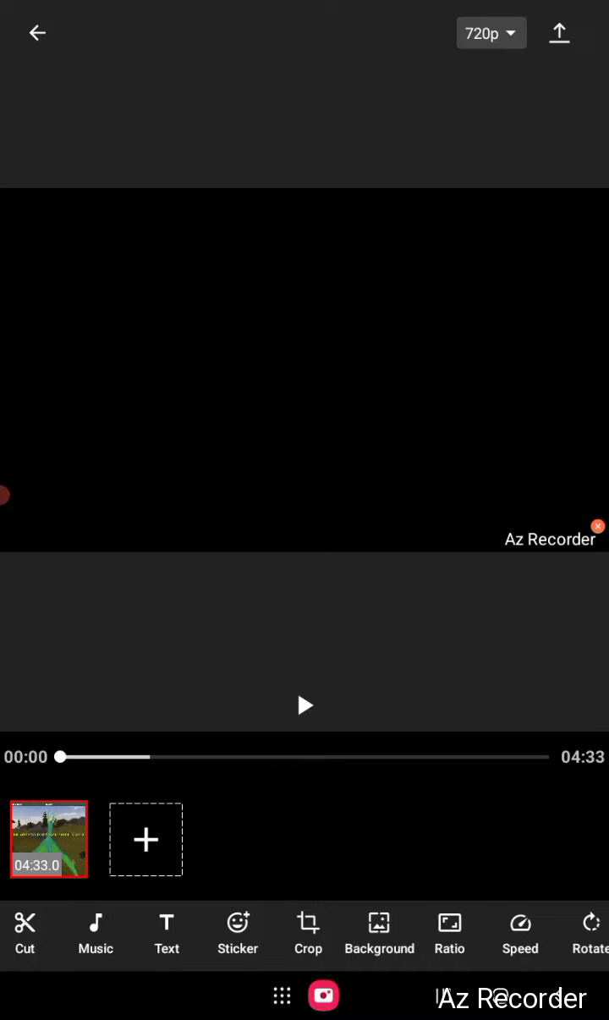
mouse_move(457, 934)
mouse_down()
mouse_move(254, 935)
mouse_move(328, 935)
mouse_up()
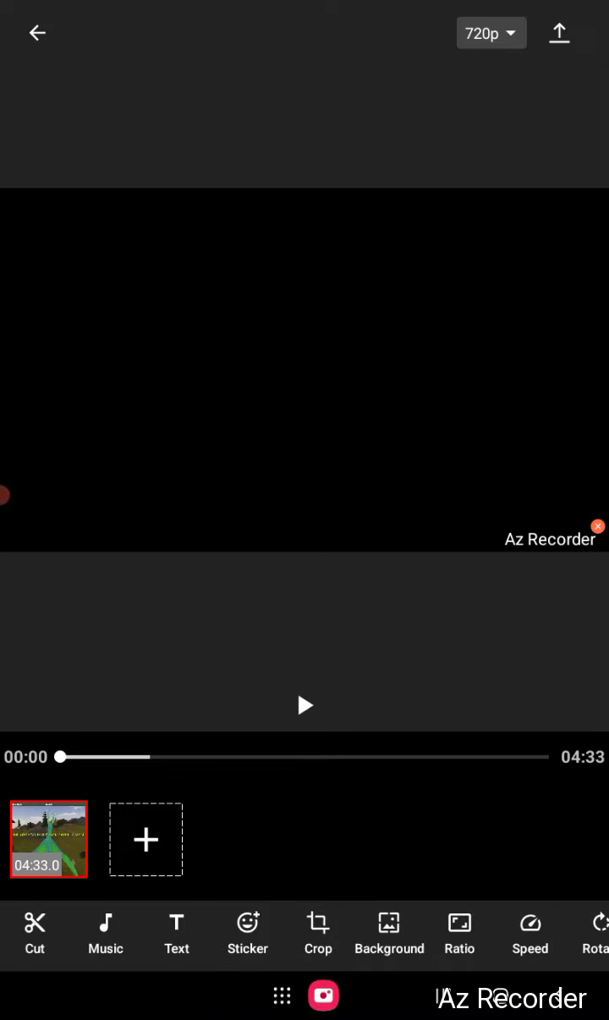
click(35, 930)
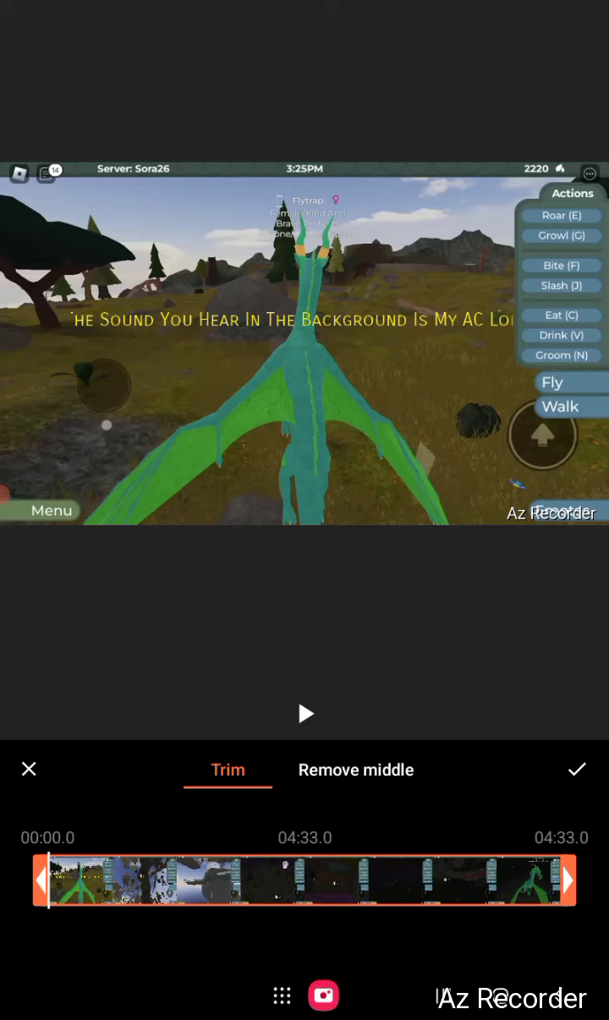
mouse_move(569, 880)
mouse_down()
mouse_move(528, 880)
mouse_move(565, 880)
mouse_up()
click(577, 768)
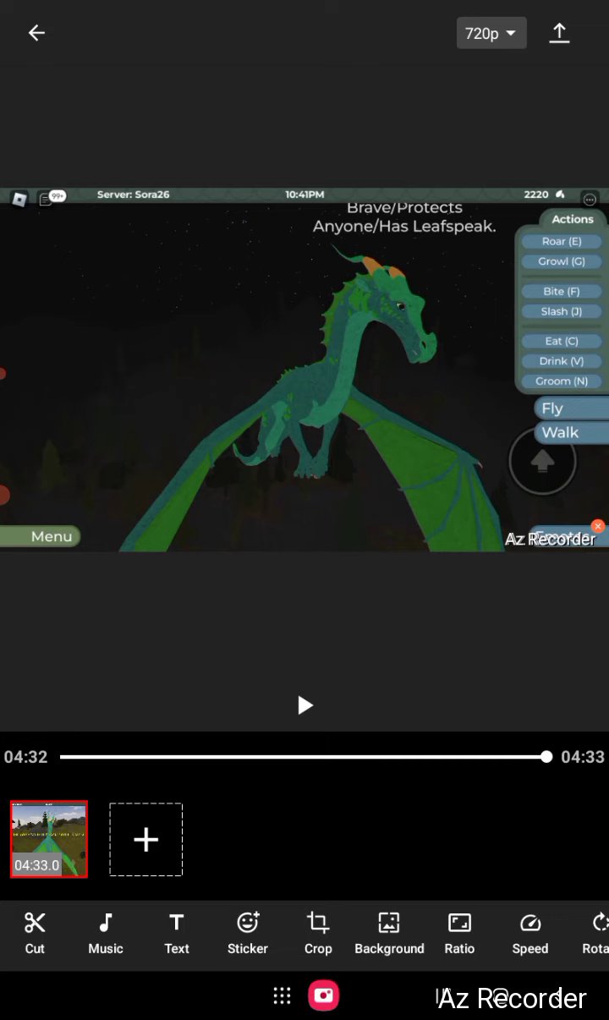
Step: Open All Audio under Music and preview Vine-boom, Bad to the bone riff and Screaming Goat
click(106, 930)
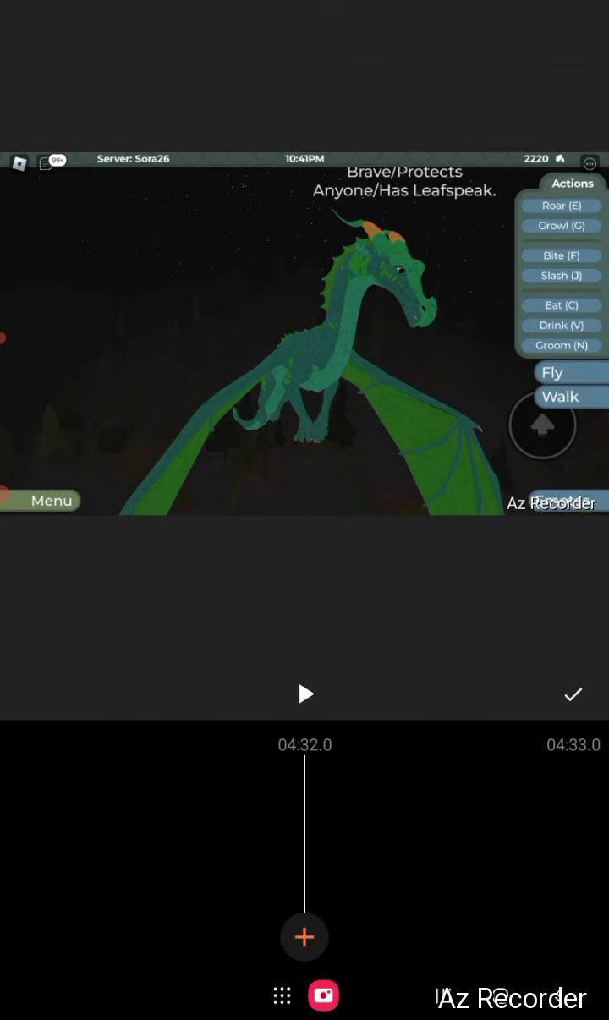
click(304, 937)
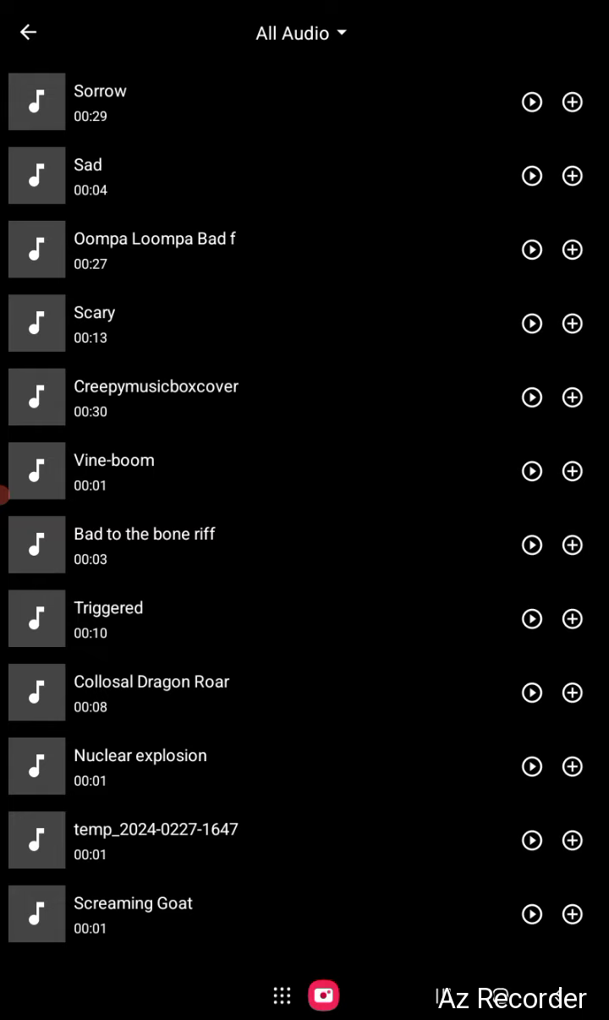
click(531, 471)
click(532, 544)
click(531, 471)
click(531, 915)
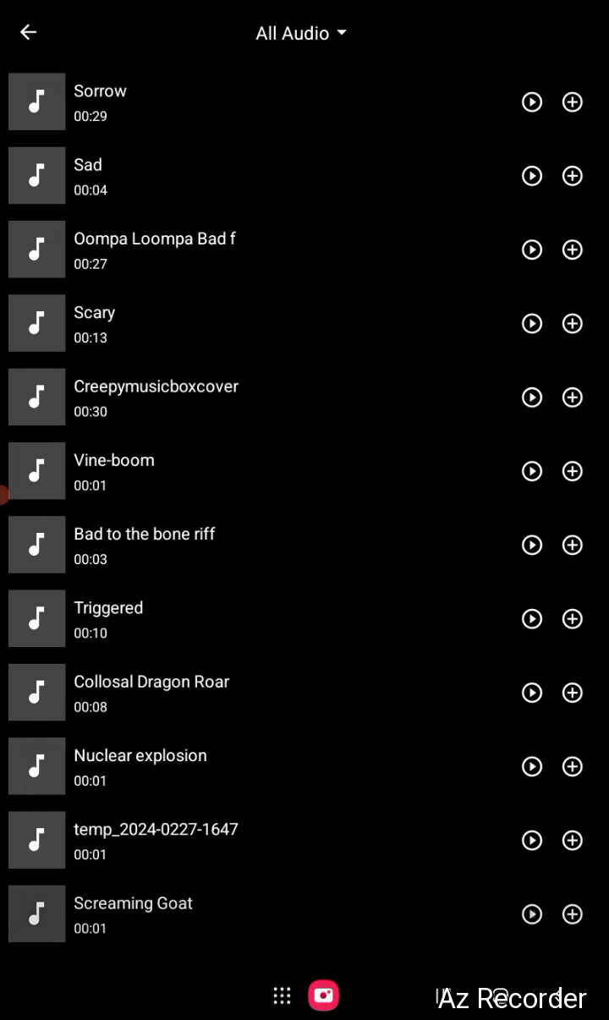
Step: Leave the music timeline and place a new text box at 04:31.8
click(28, 32)
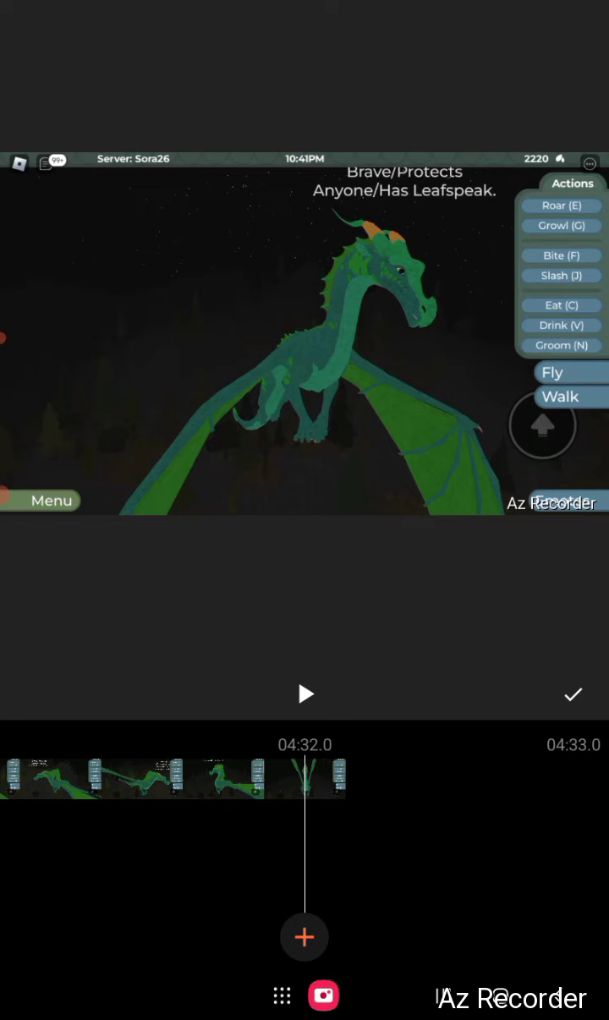
click(573, 693)
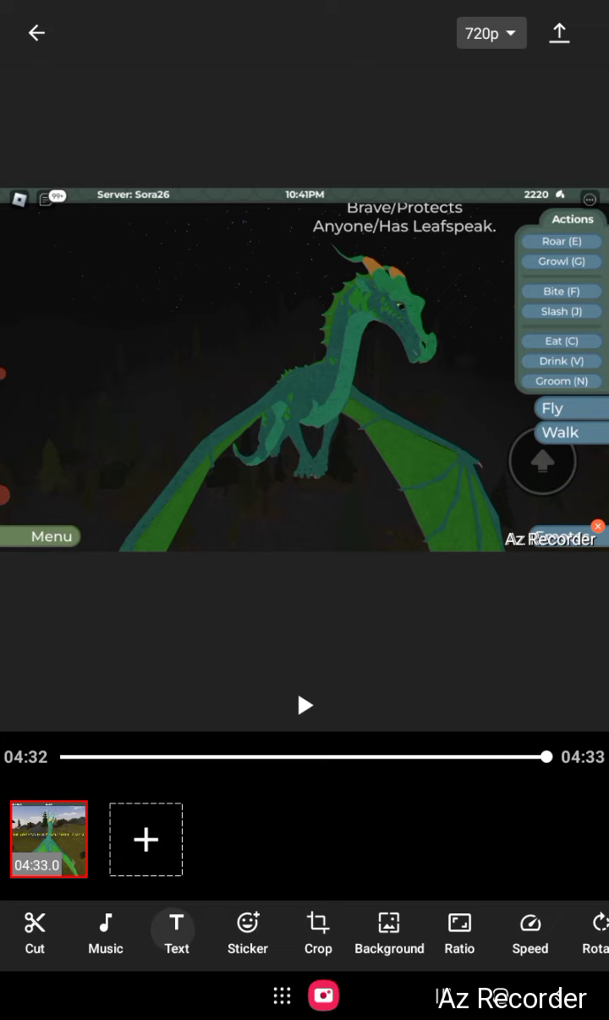
click(48, 839)
mouse_move(170, 779)
mouse_down()
mouse_move(550, 778)
mouse_move(169, 779)
mouse_up()
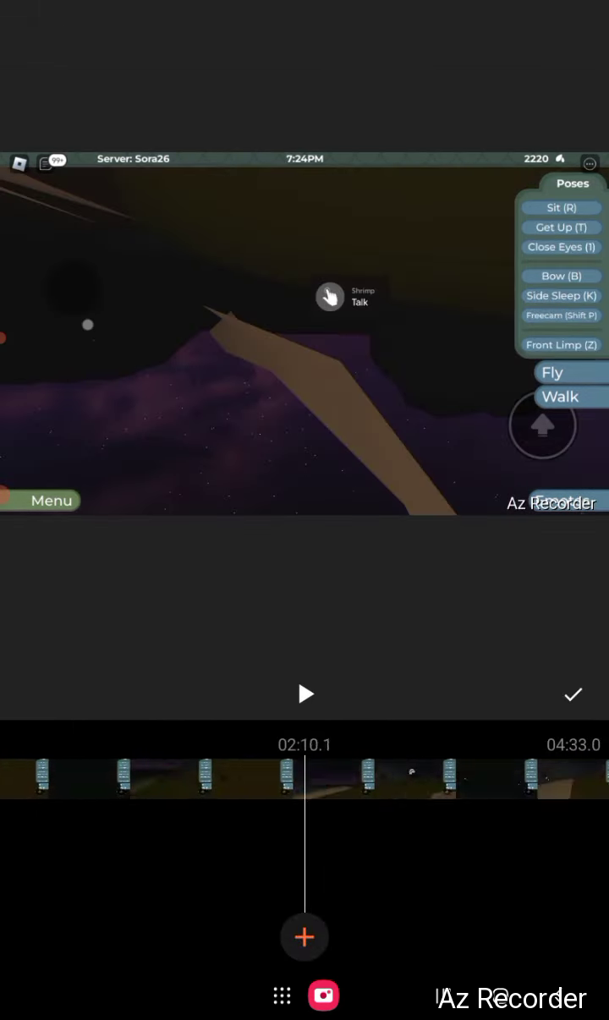
drag(423, 779, 170, 778)
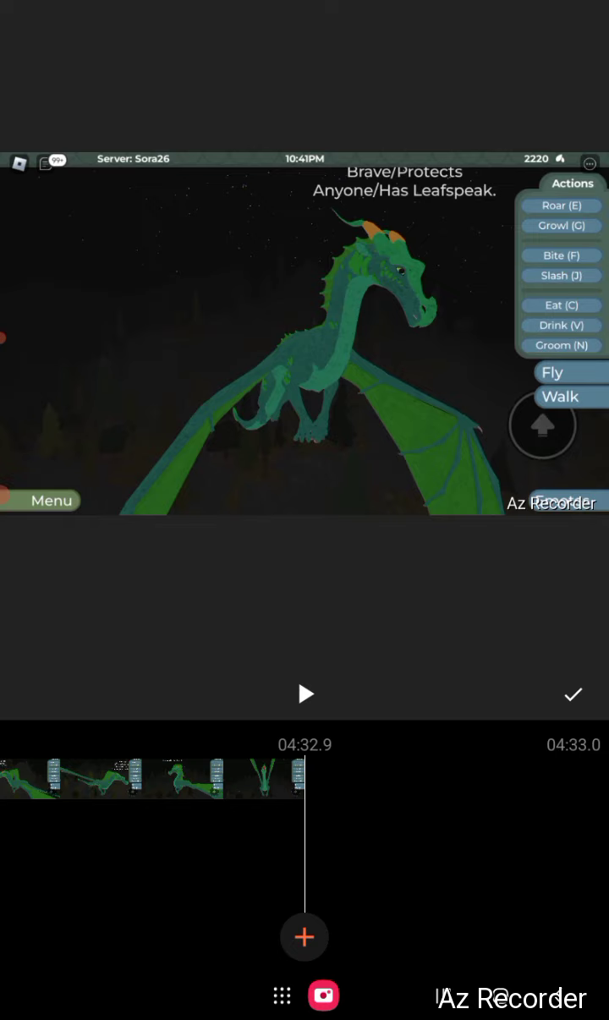
drag(254, 779, 301, 779)
click(305, 937)
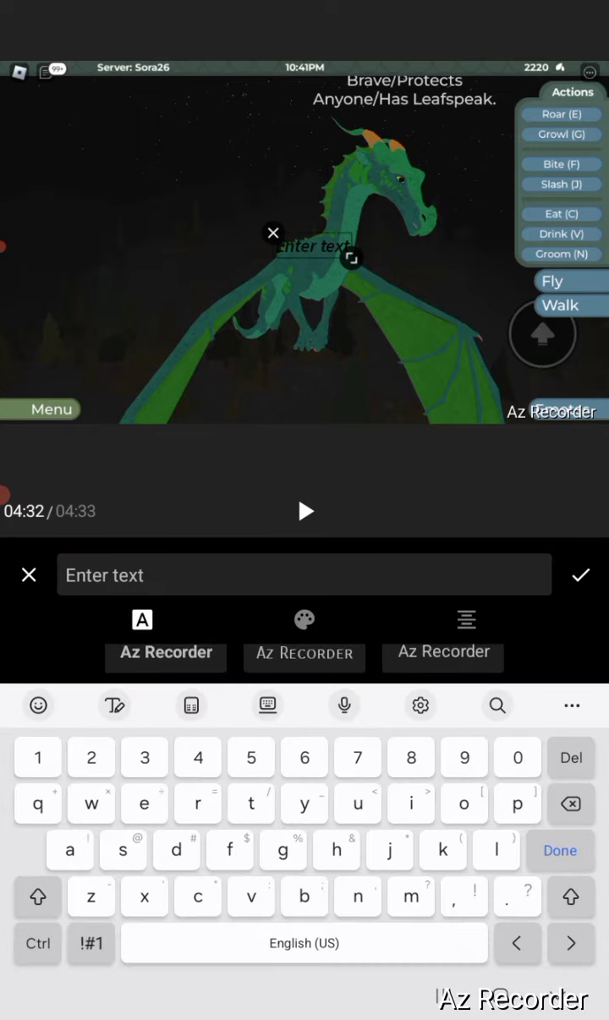
Step: Style the caption with the all-capitals font in yellow
click(305, 656)
click(305, 619)
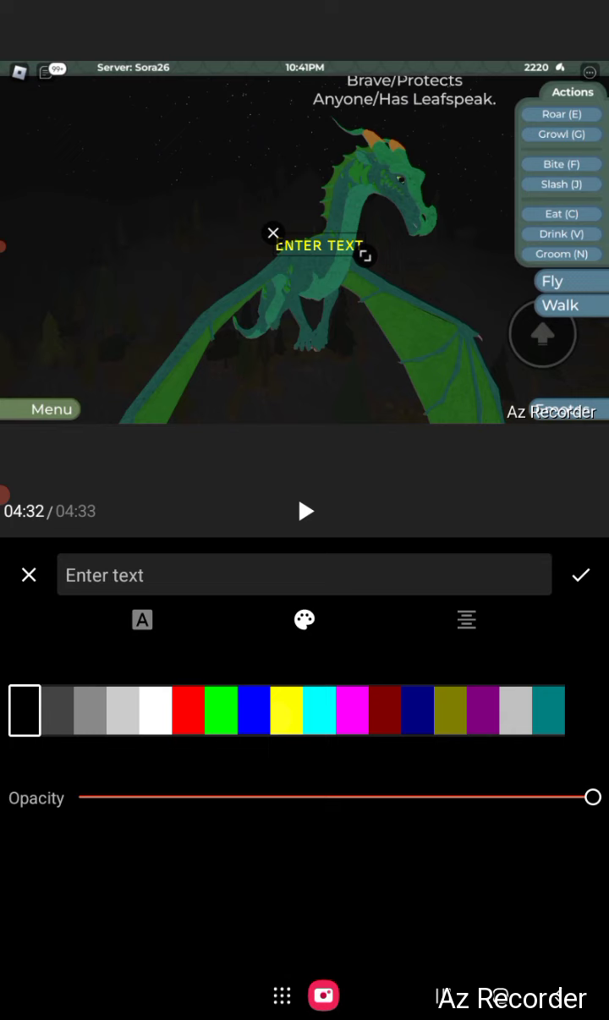
click(286, 710)
Step: Enter 'THANKS FOR WATCHING' as the caption text in capitals
click(305, 575)
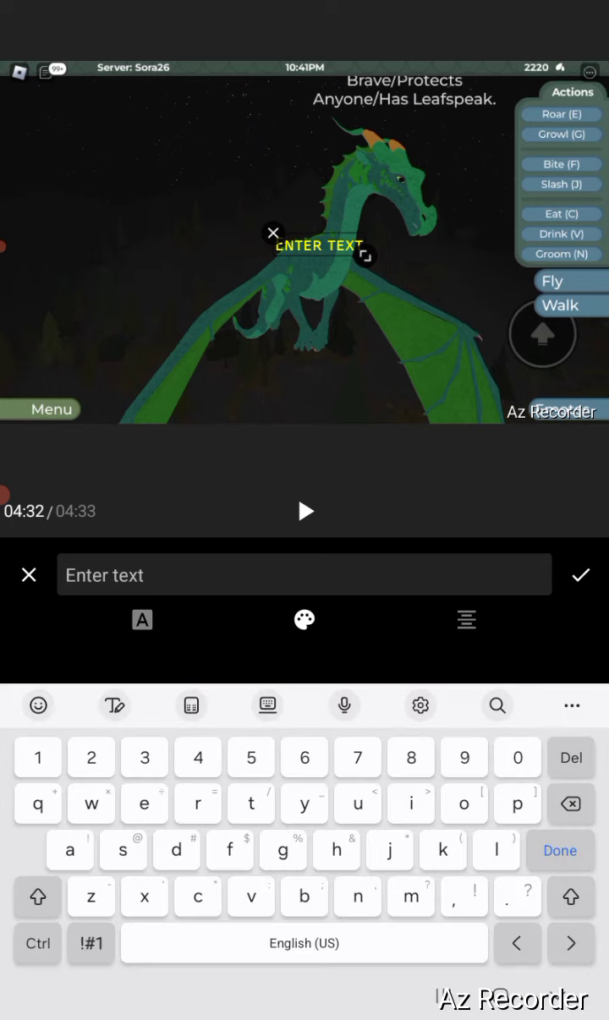
click(38, 897)
click(38, 897)
click(38, 896)
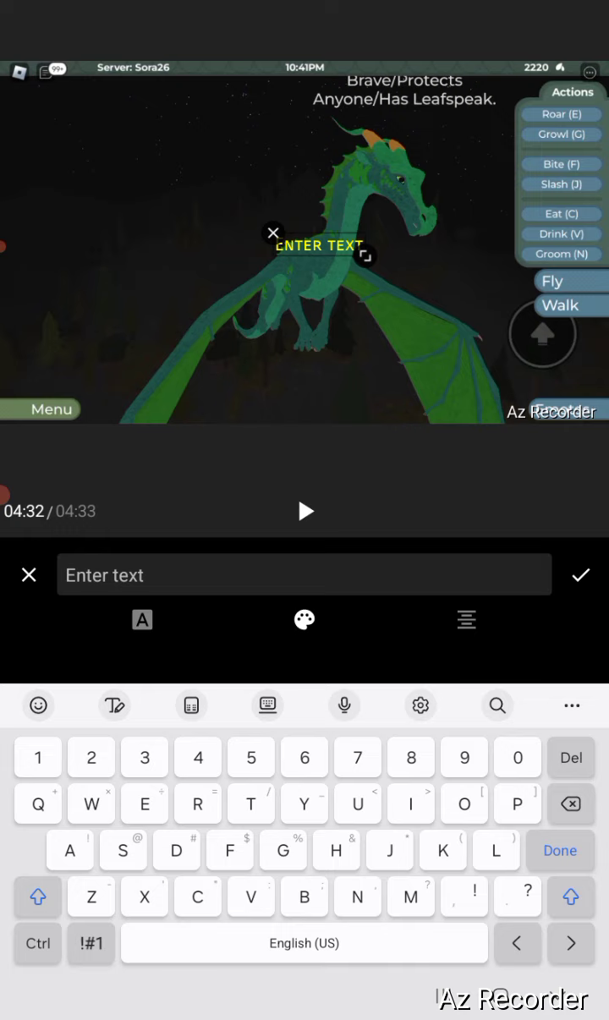
text(T)
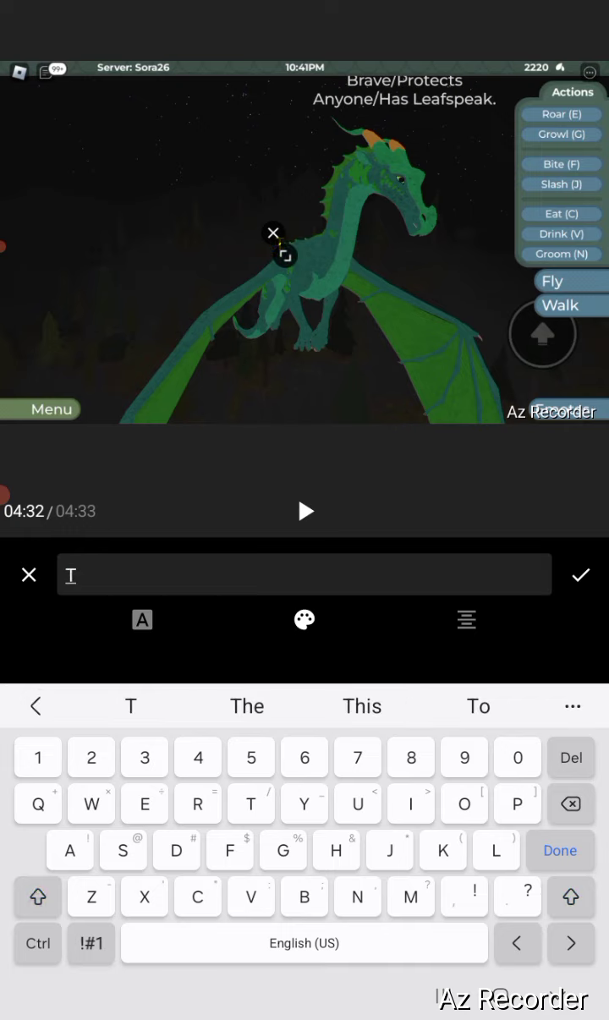
text(Han)
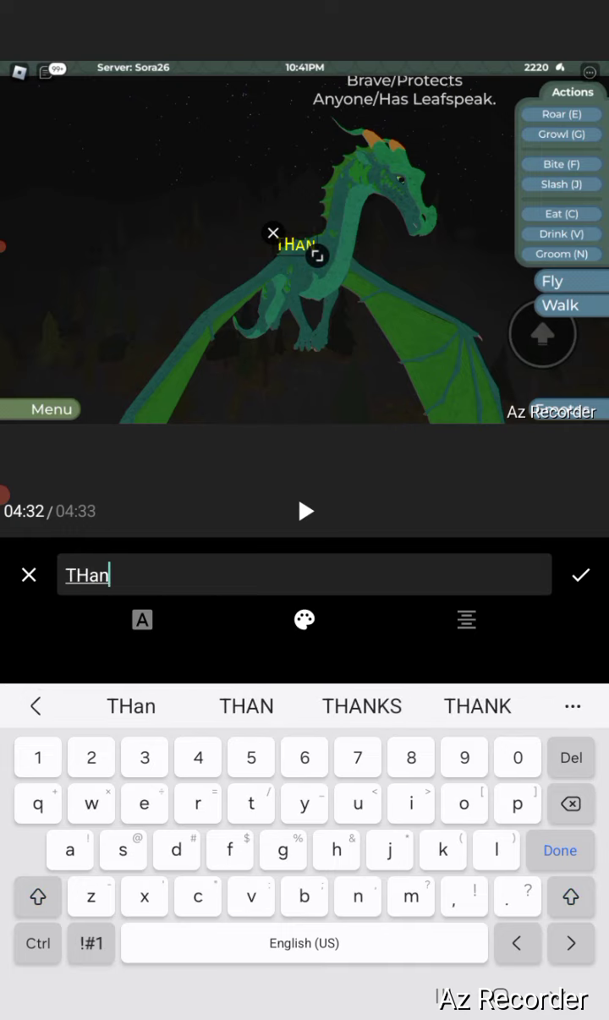
click(362, 706)
click(132, 706)
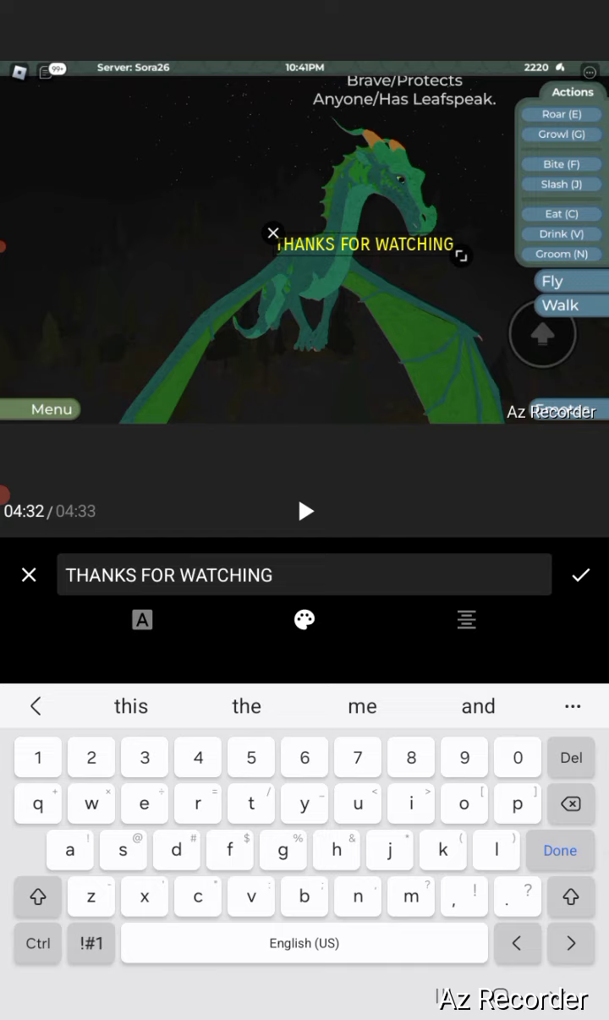
Step: Enlarge, tilt and position the caption over the dragon within the frame
drag(368, 244, 259, 246)
drag(360, 265, 563, 322)
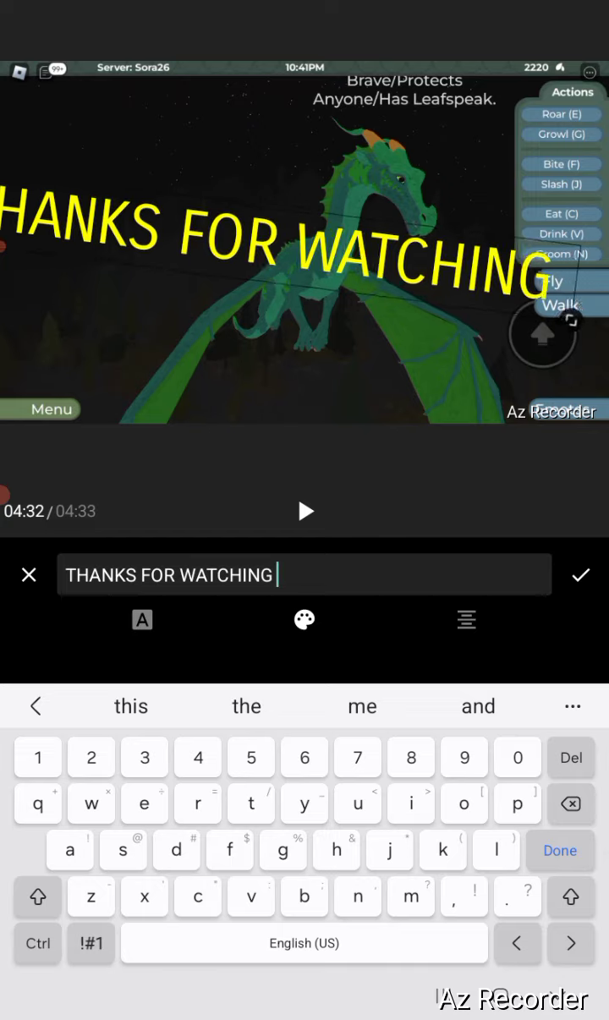
mouse_move(270, 241)
mouse_down()
mouse_move(343, 230)
mouse_move(279, 238)
mouse_up()
drag(571, 315, 495, 306)
drag(262, 200, 280, 206)
Step: Confirm the THANKS FOR WATCHING caption, preview it playing, then close the text tool
click(28, 575)
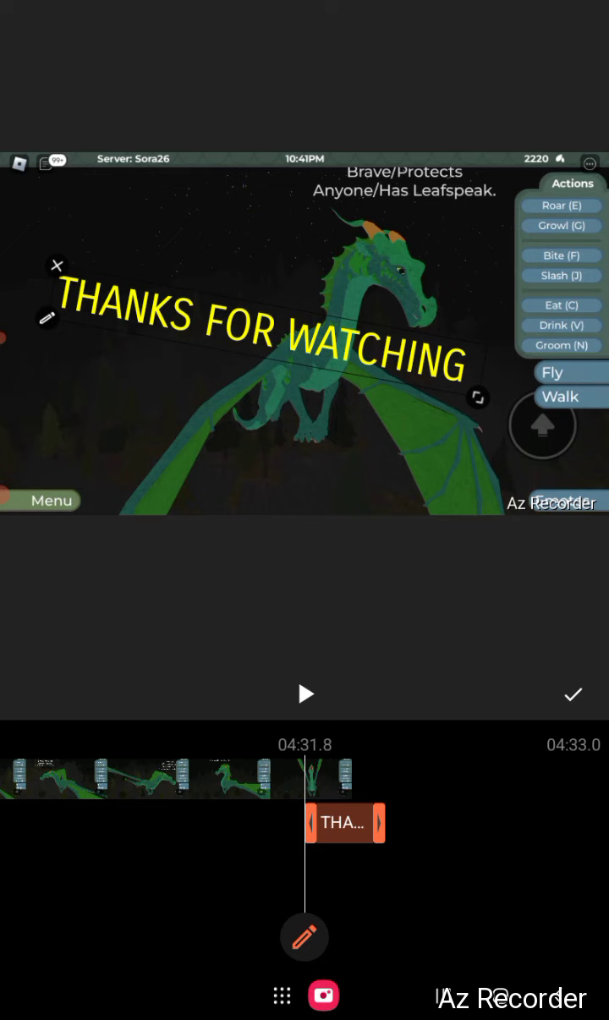
click(305, 693)
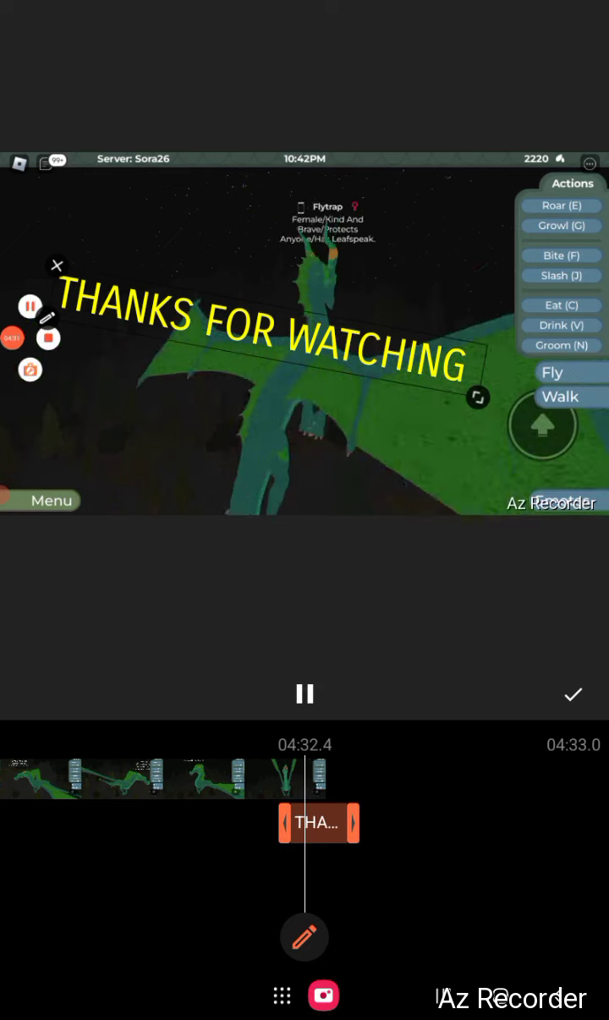
click(305, 693)
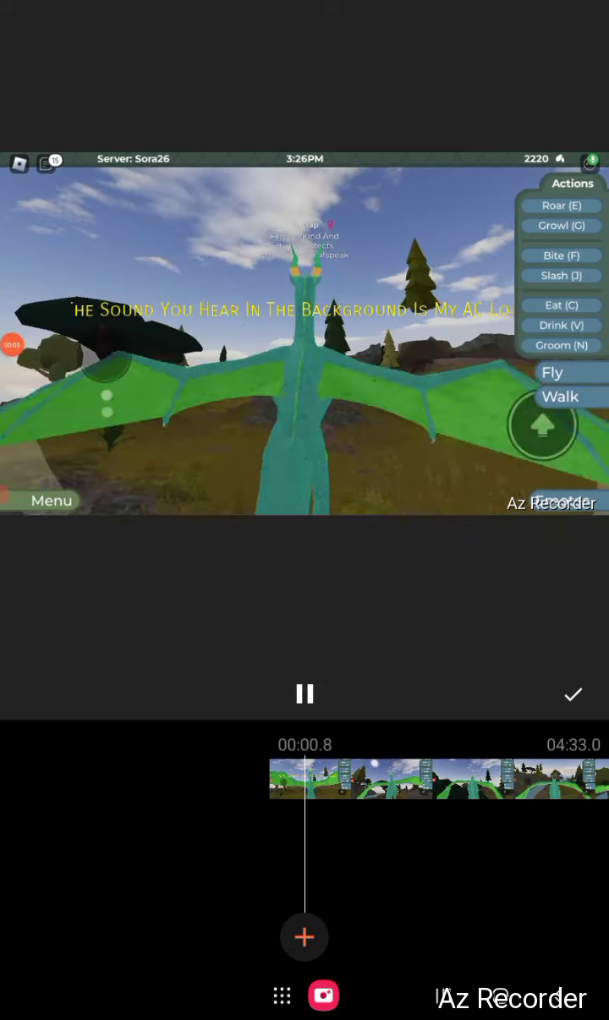
click(306, 693)
click(572, 694)
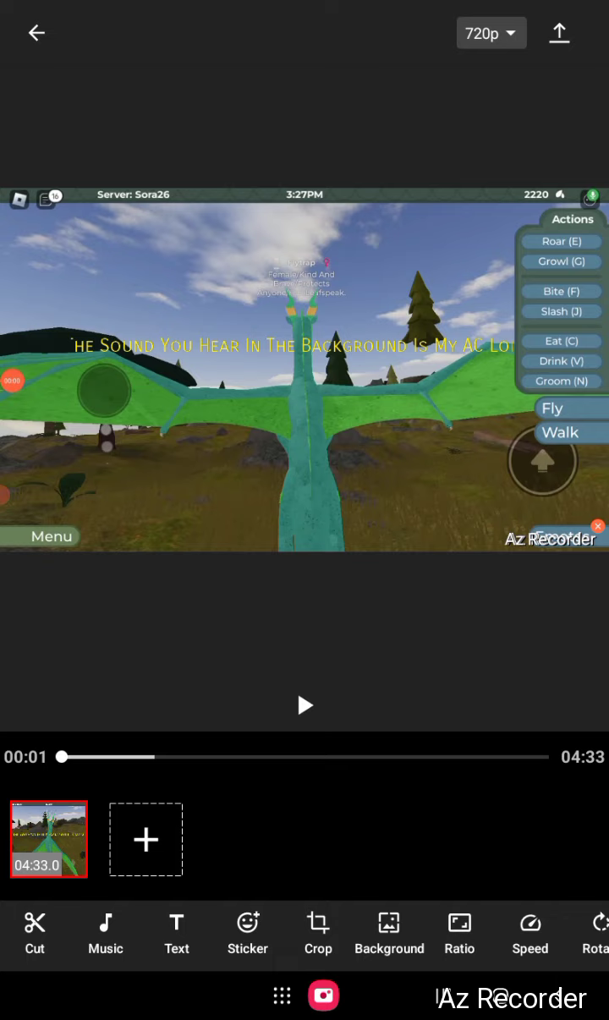